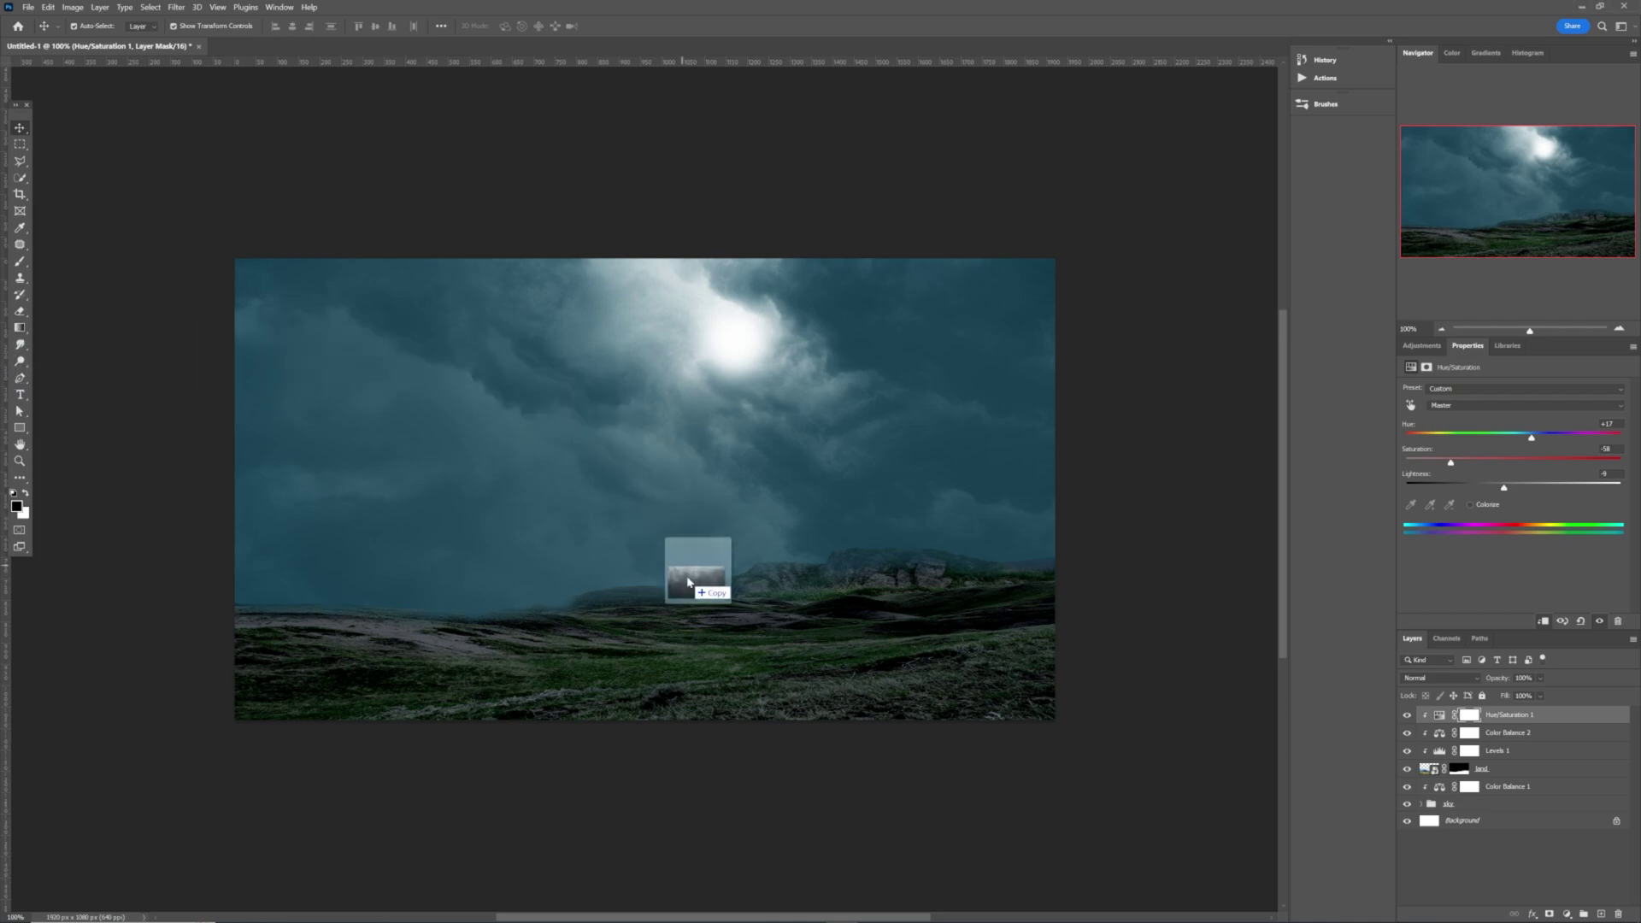
# Step: Place the misty pine forest photo over the whole canvas as an embedded smart object
pyautogui.moveTo(179, 369); pyautogui.dragTo(687, 578)
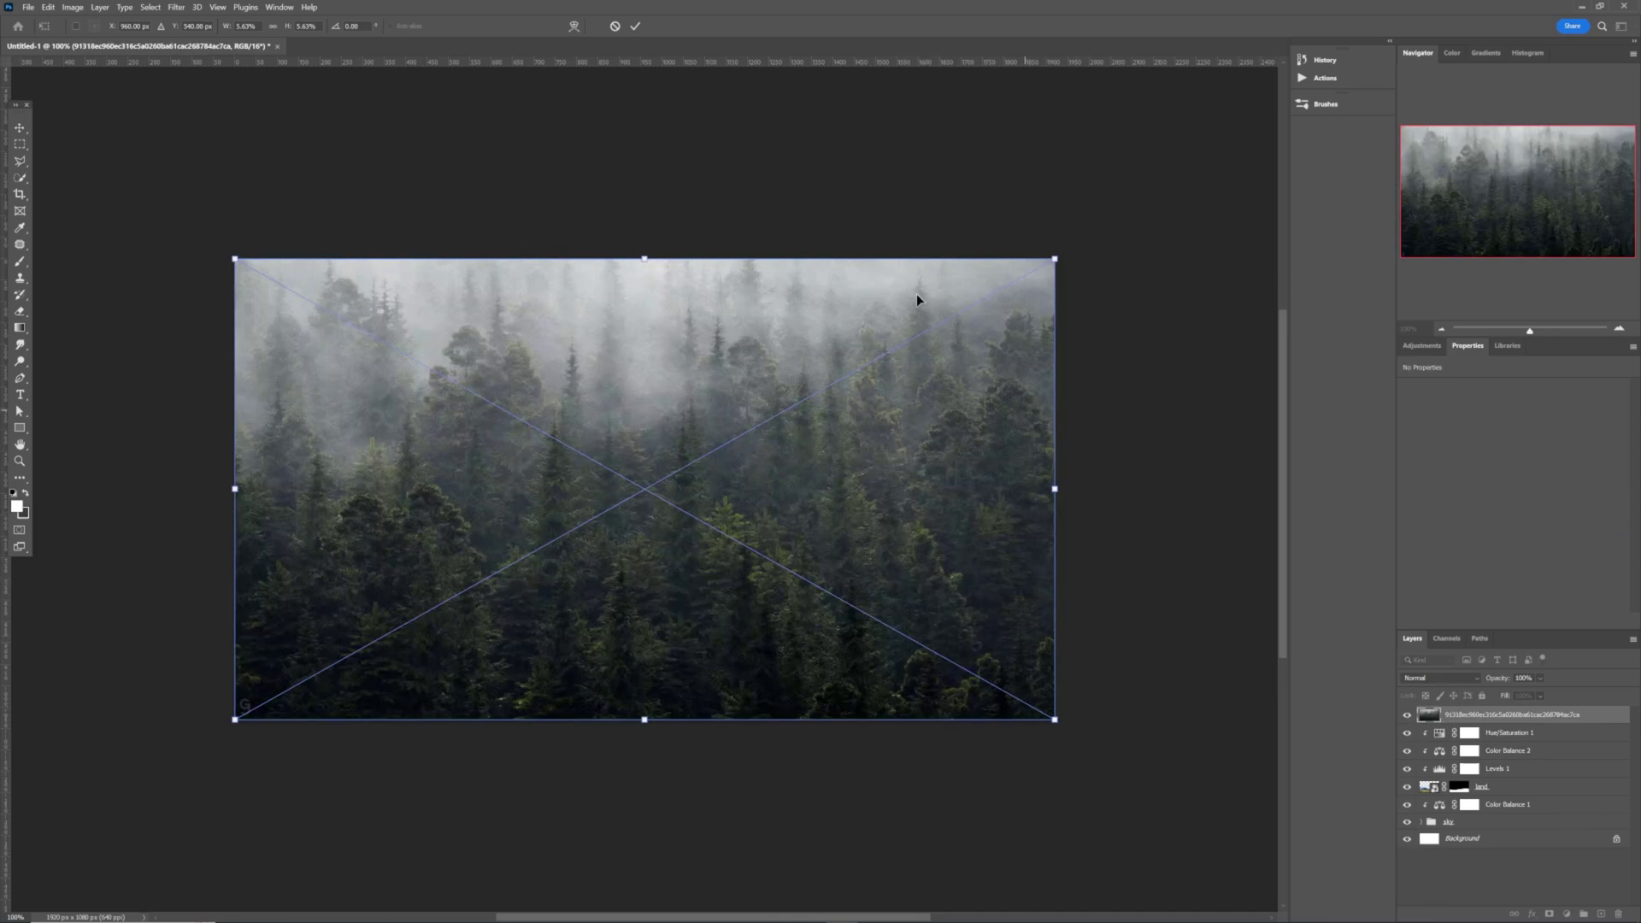
pyautogui.click(632, 29)
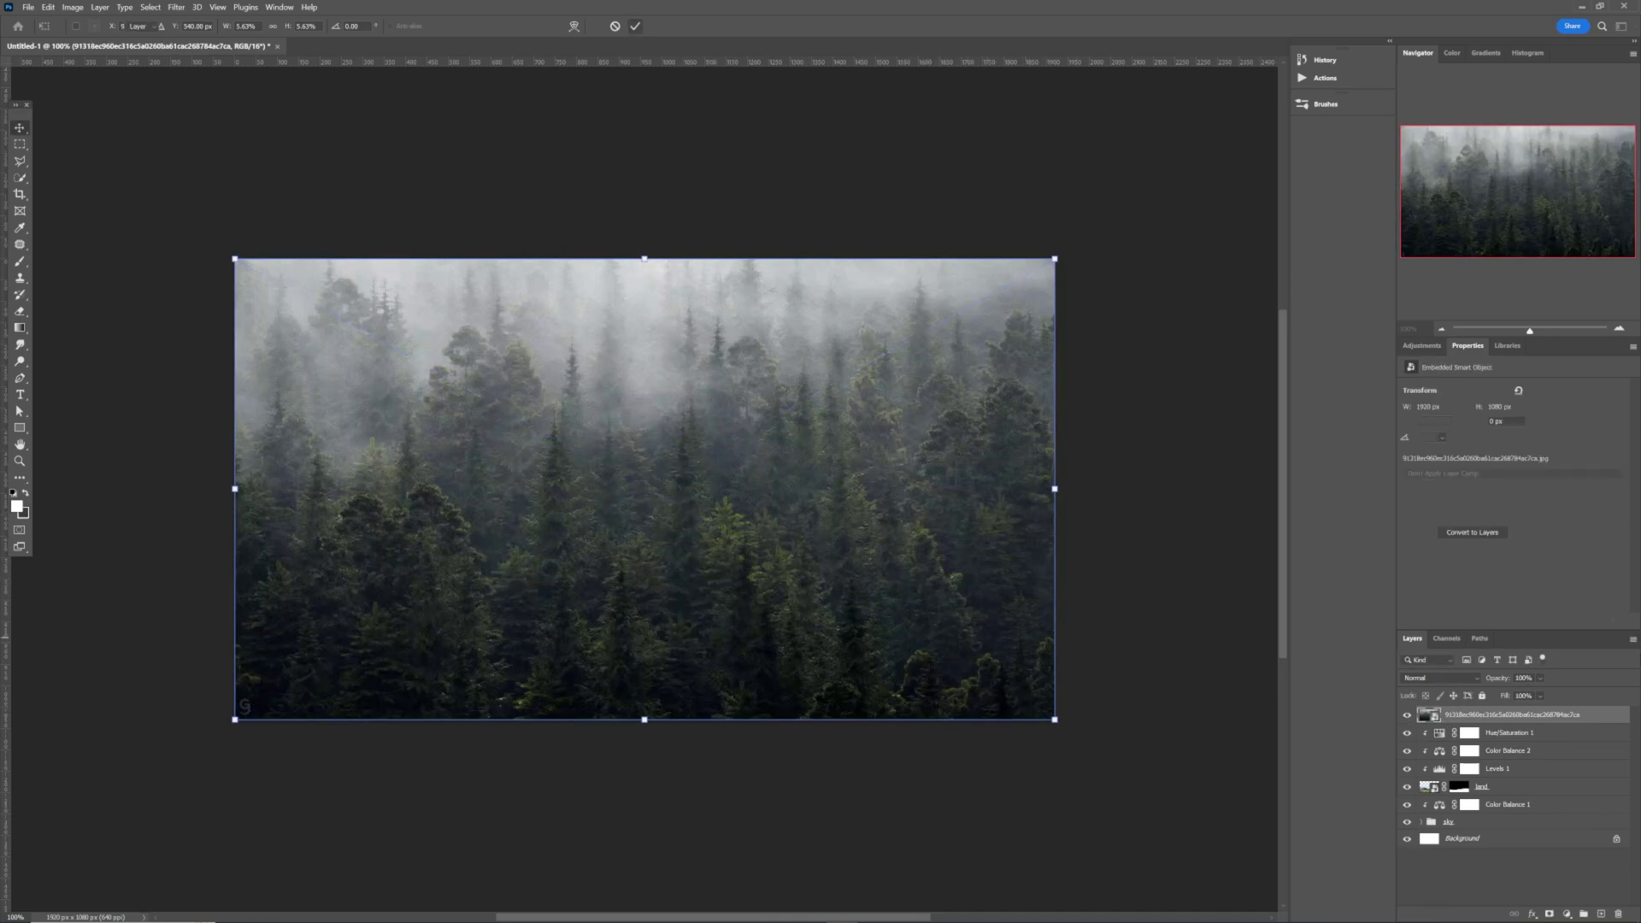
# Step: Set the forest layer's blend mode to Overlay
pyautogui.click(1466, 684)
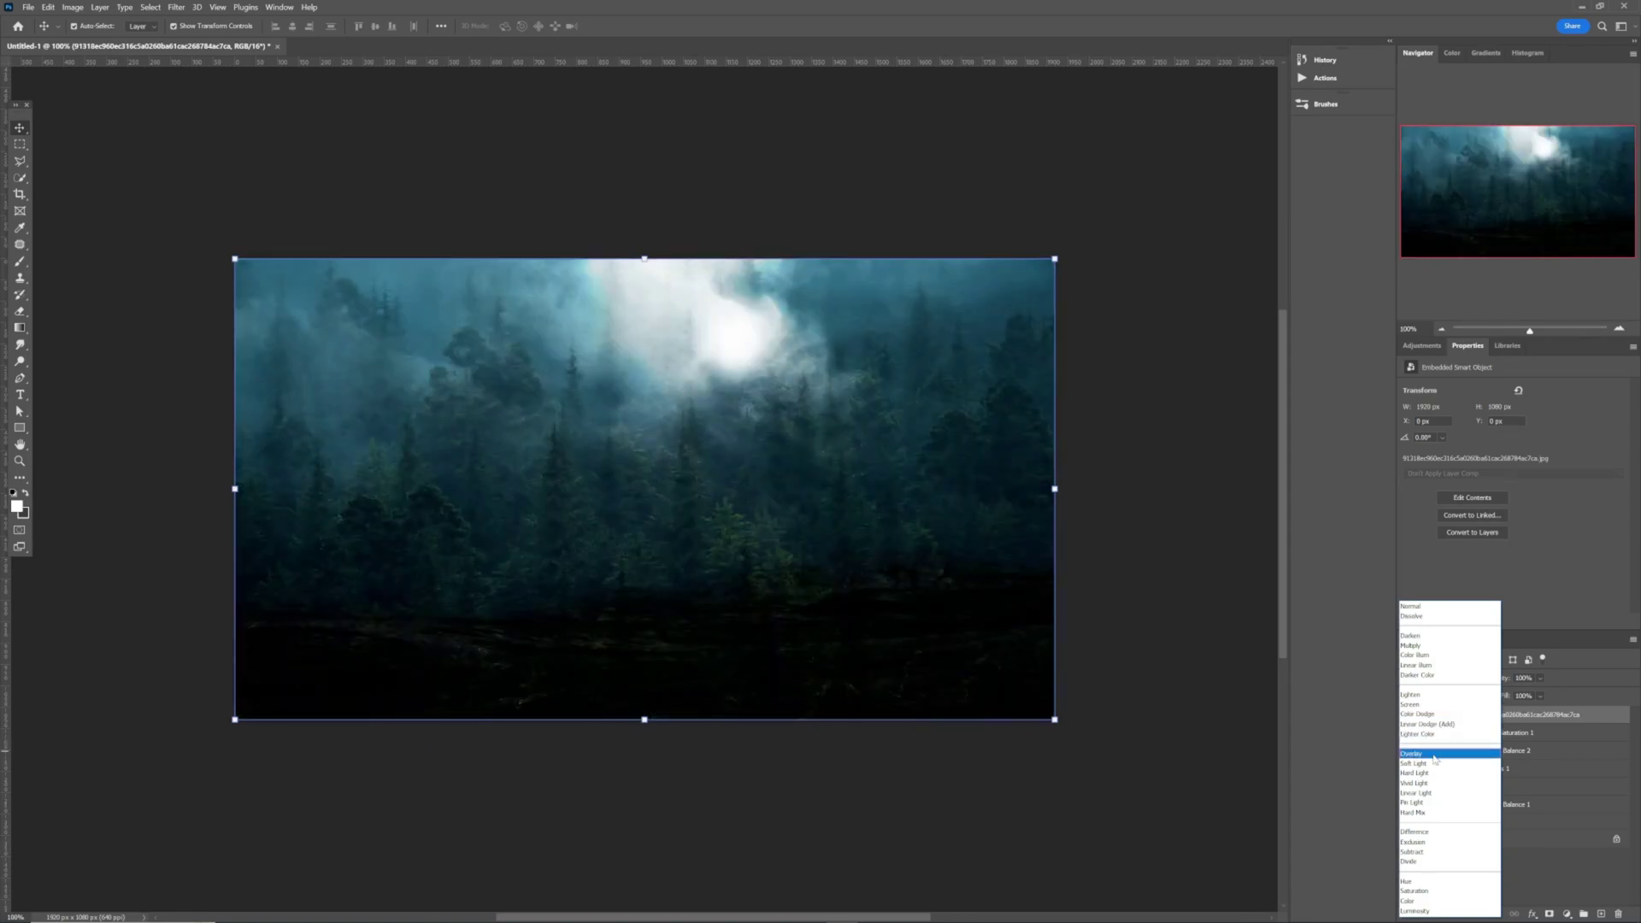
pyautogui.click(1436, 757)
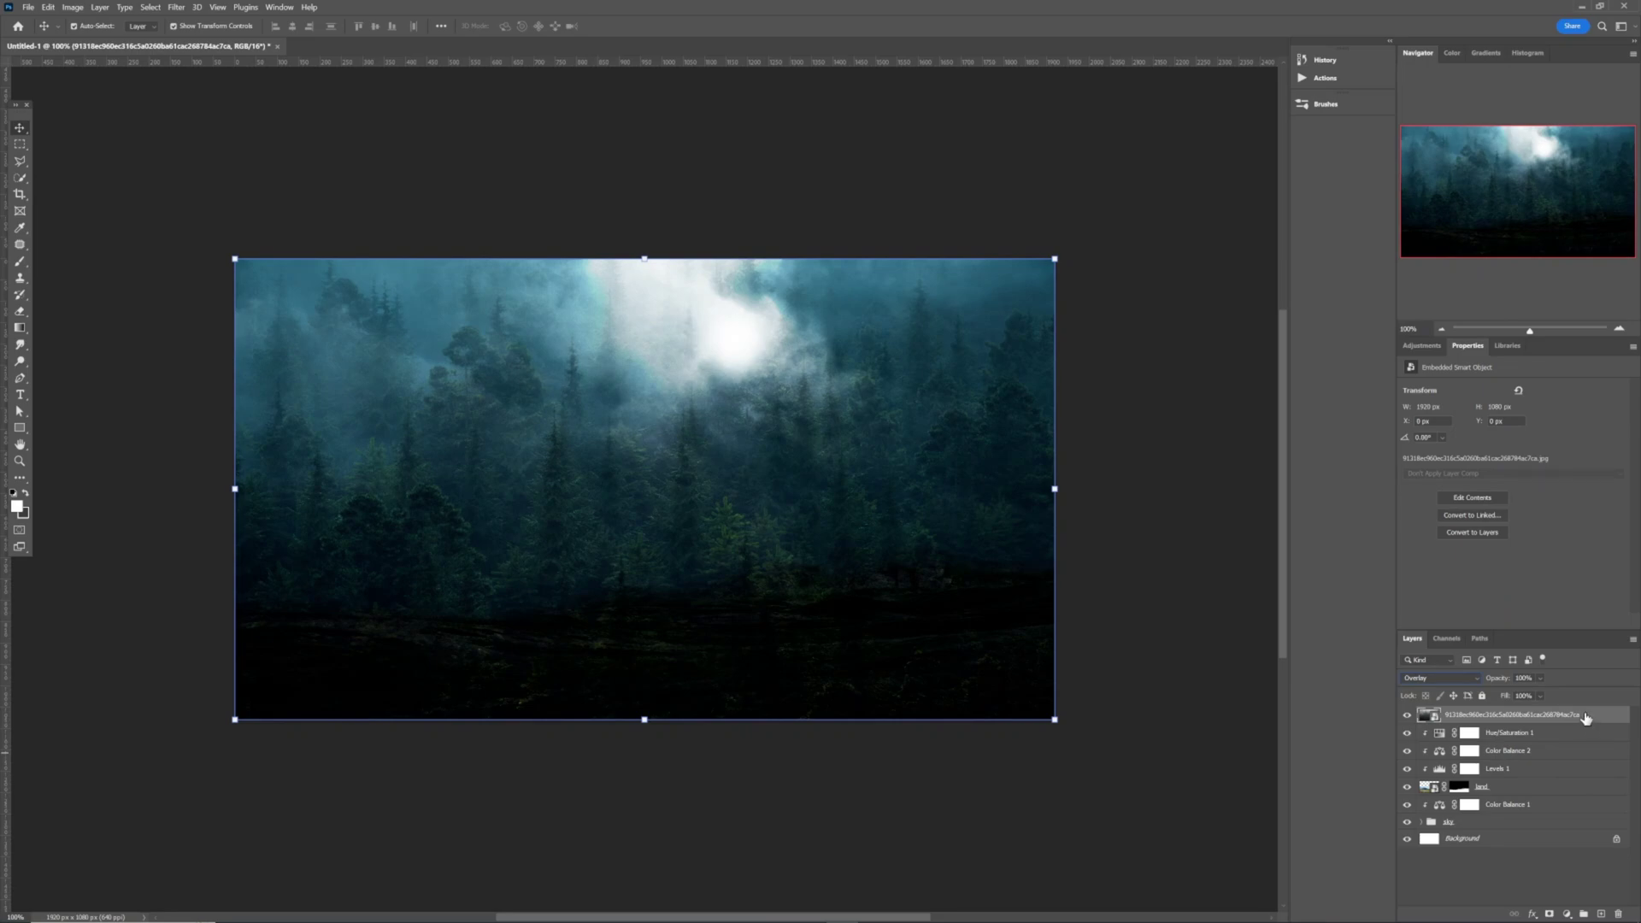
# Step: Move the forest layer below 'land', rename it 'tree', and shift it down on the canvas
pyautogui.moveTo(1586, 718); pyautogui.dragTo(1583, 803)
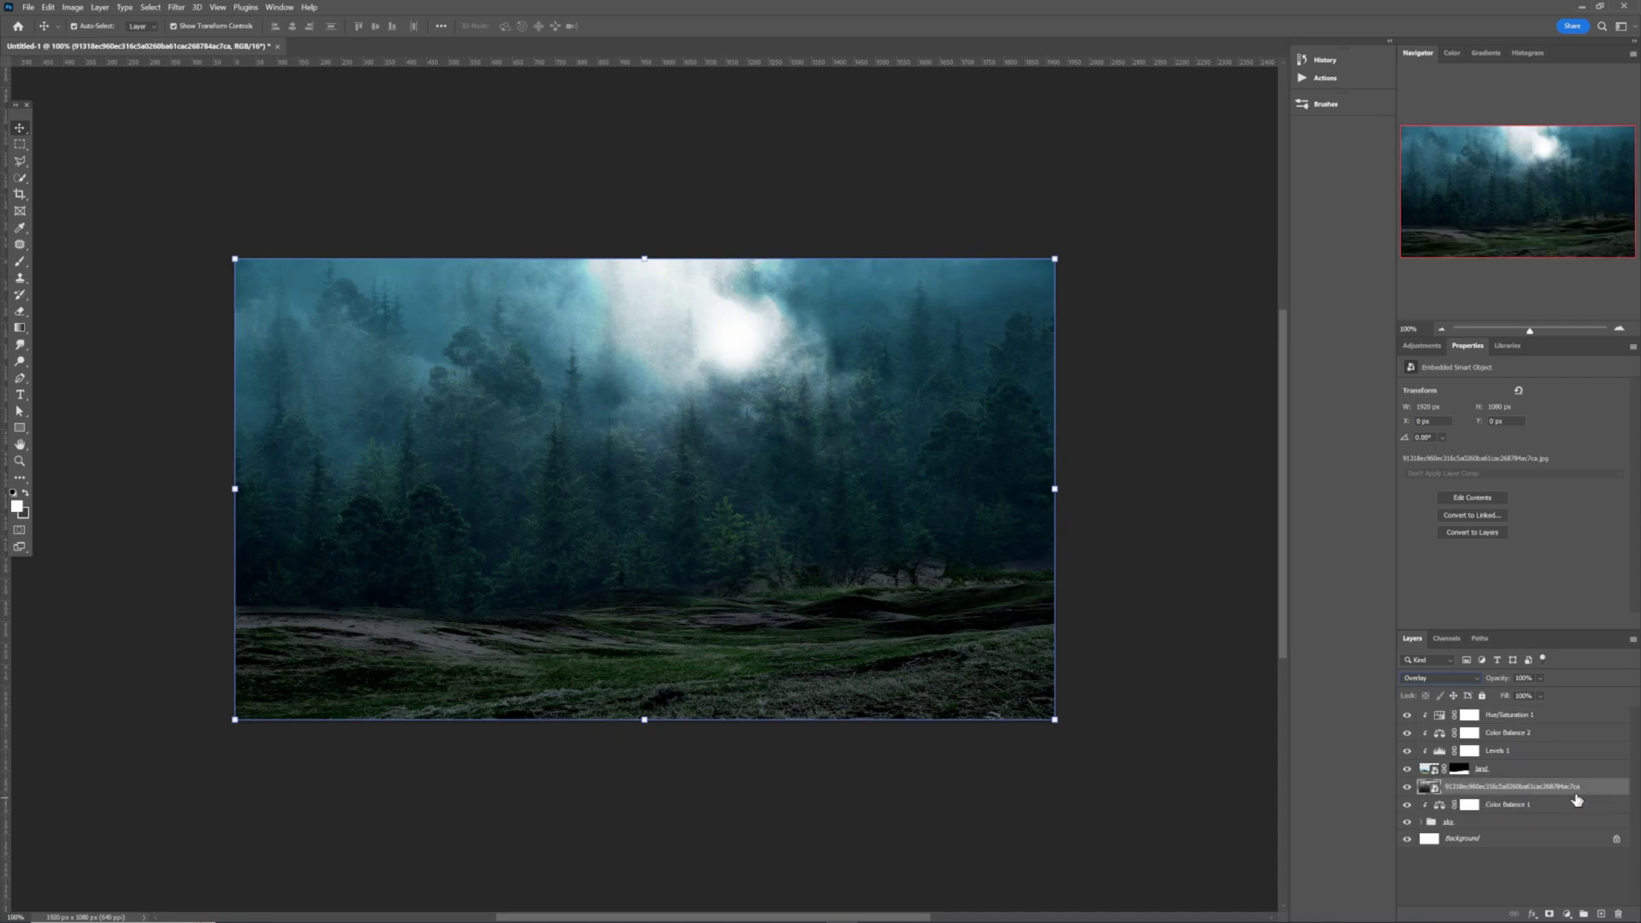
pyautogui.doubleClick(1483, 787)
pyautogui.write('tree')
pyautogui.press('Return')
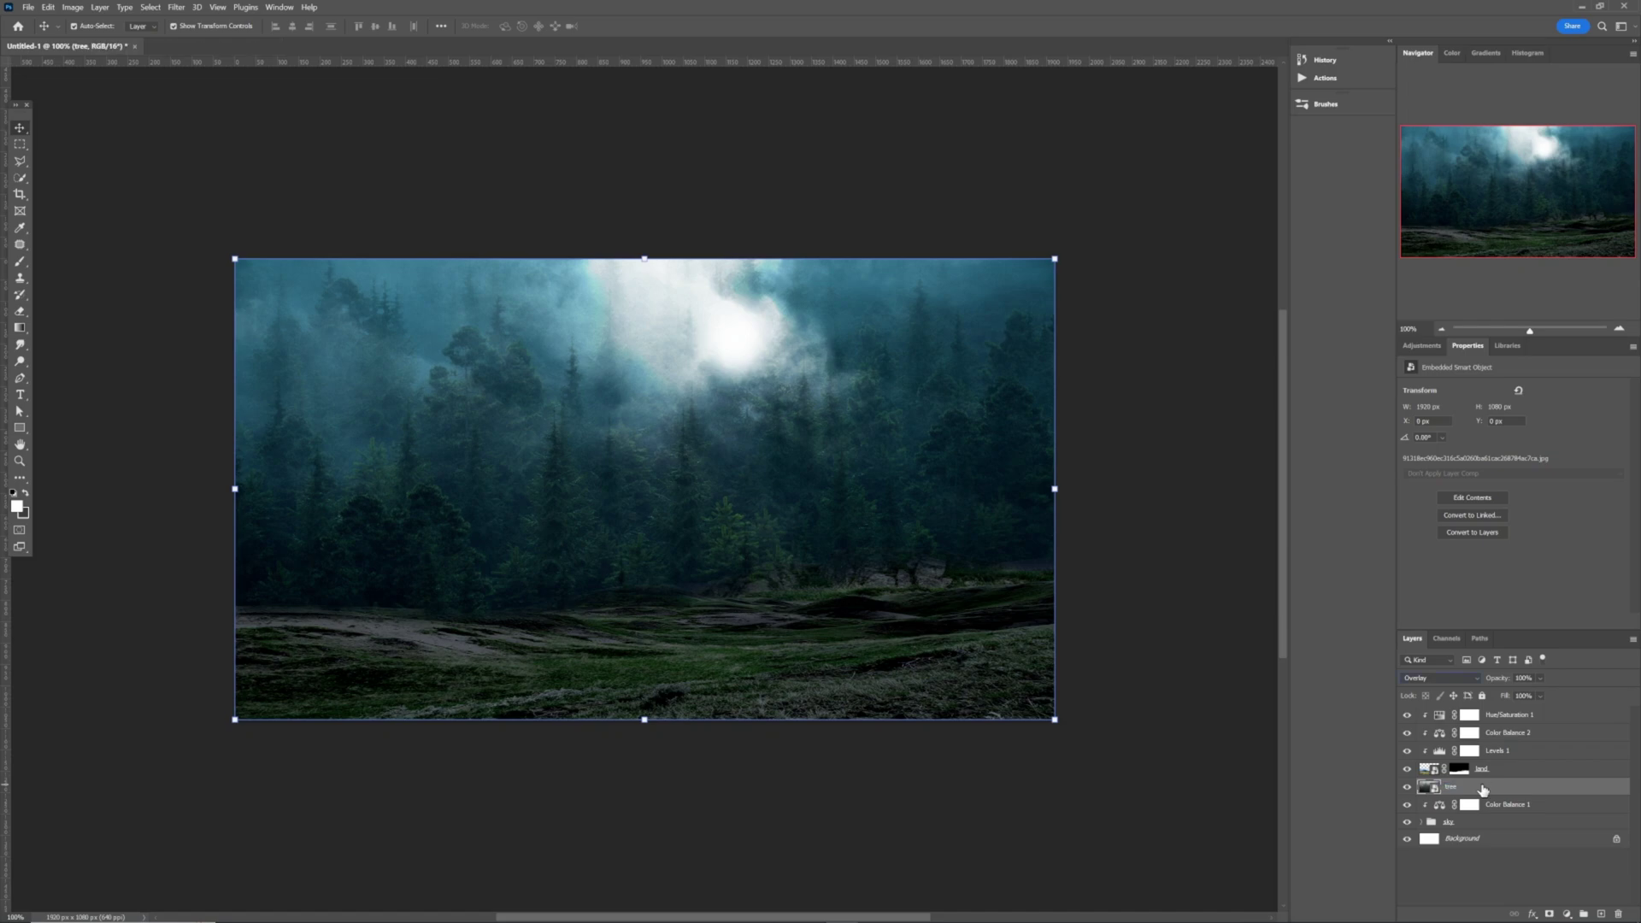
pyautogui.moveTo(631, 472); pyautogui.dragTo(625, 621)
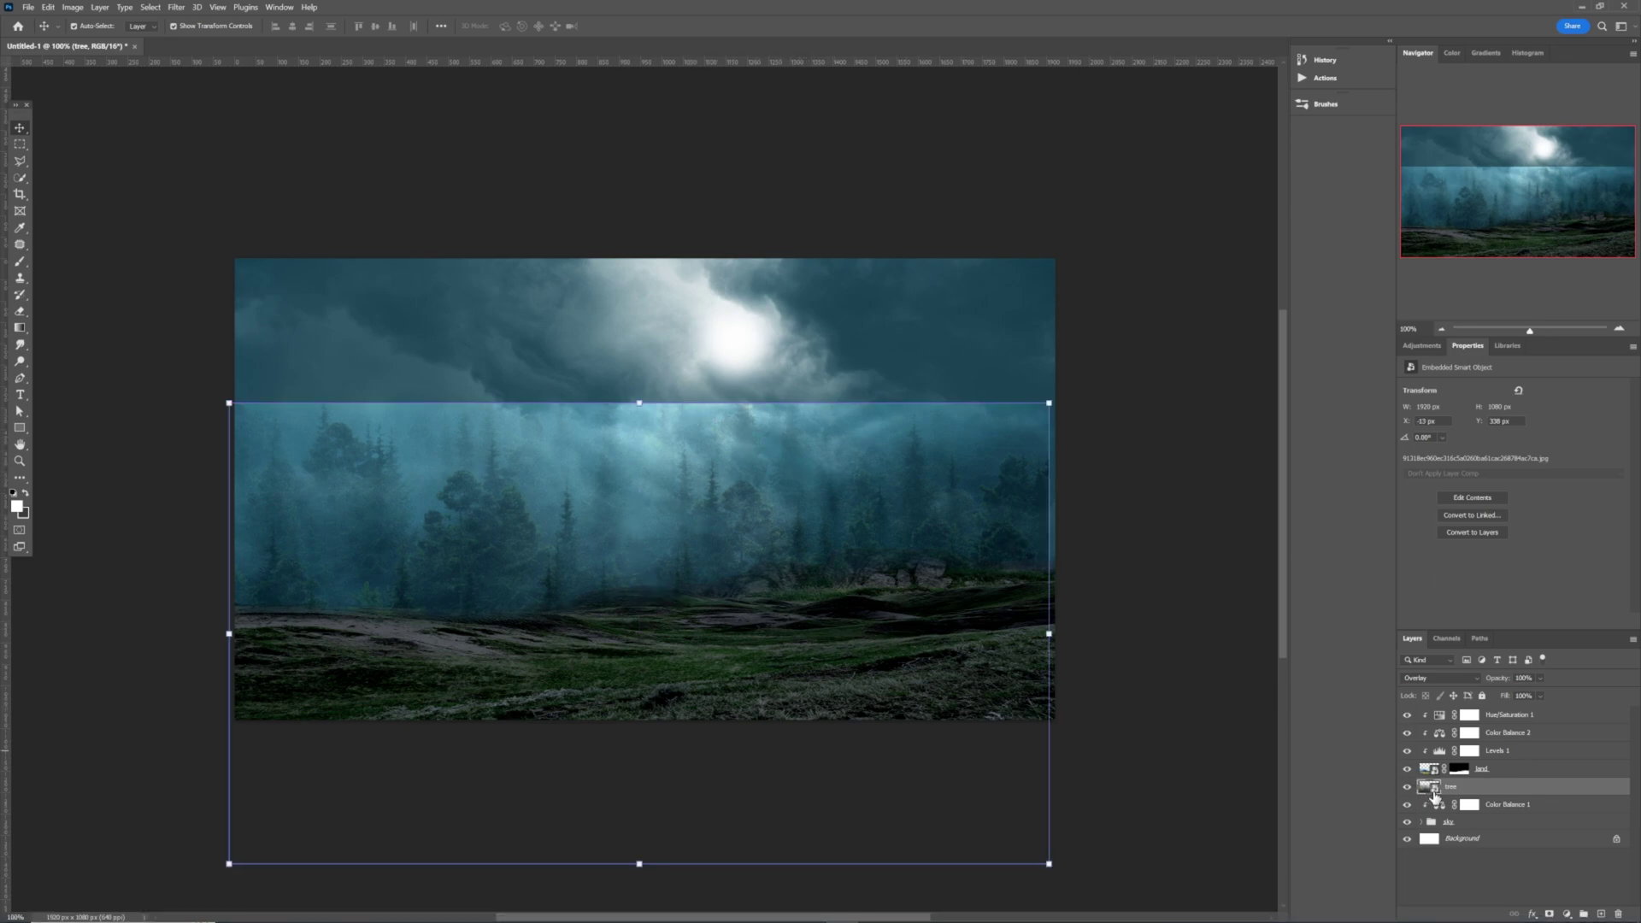
# Step: Add a layer mask to the tree layer and brush over the left seam with a resized brush
pyautogui.click(1550, 913)
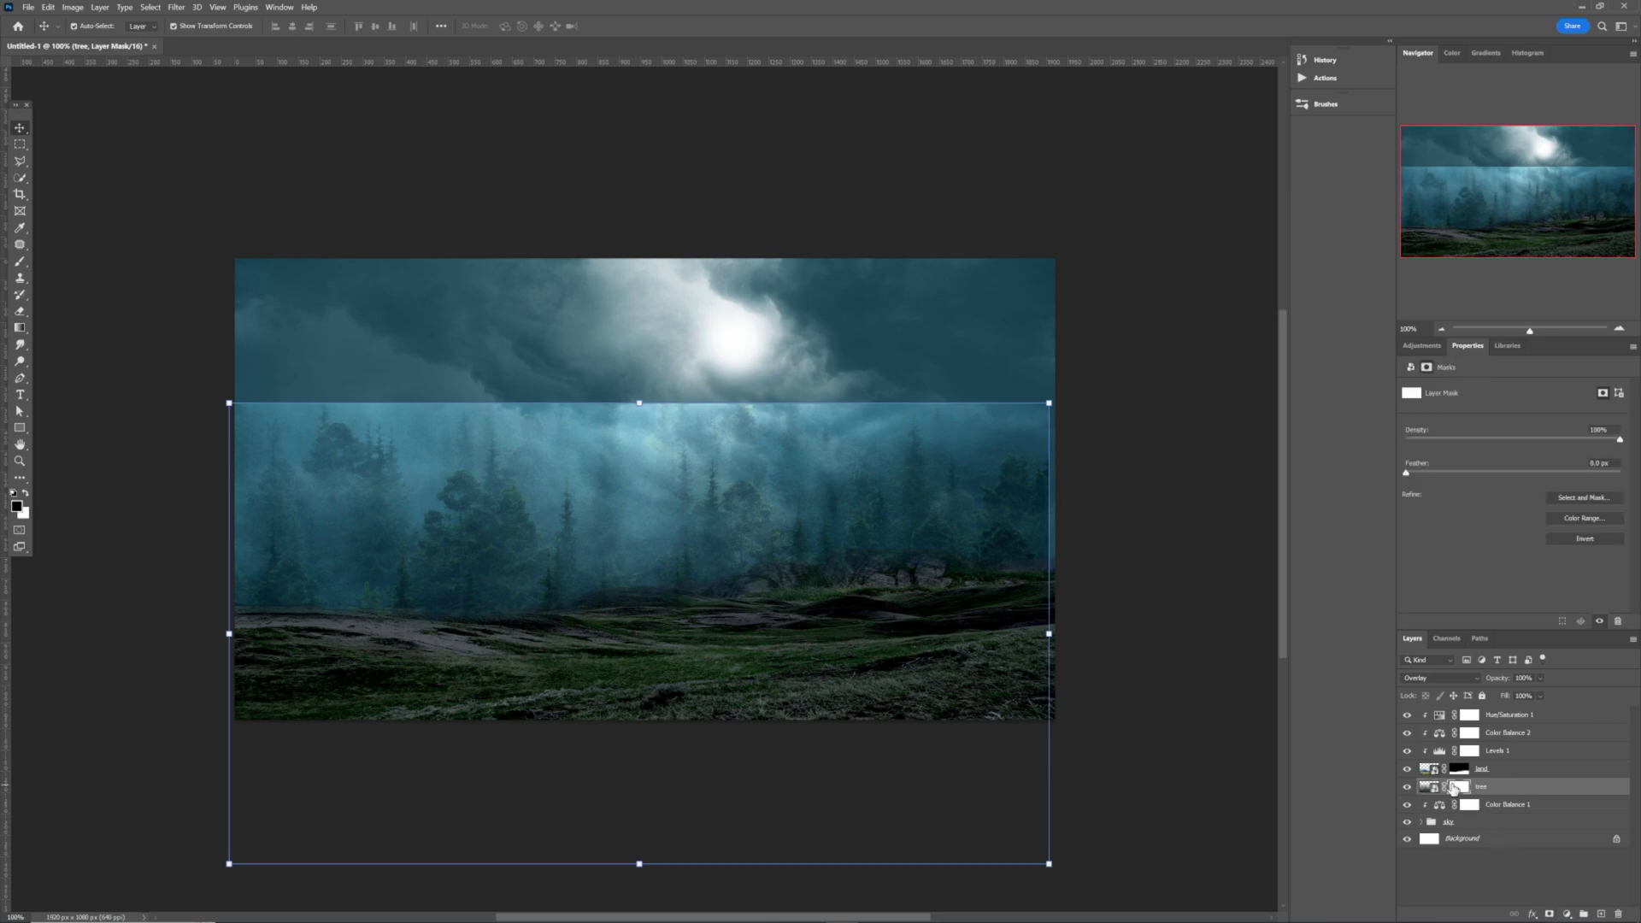
pyautogui.press('b')
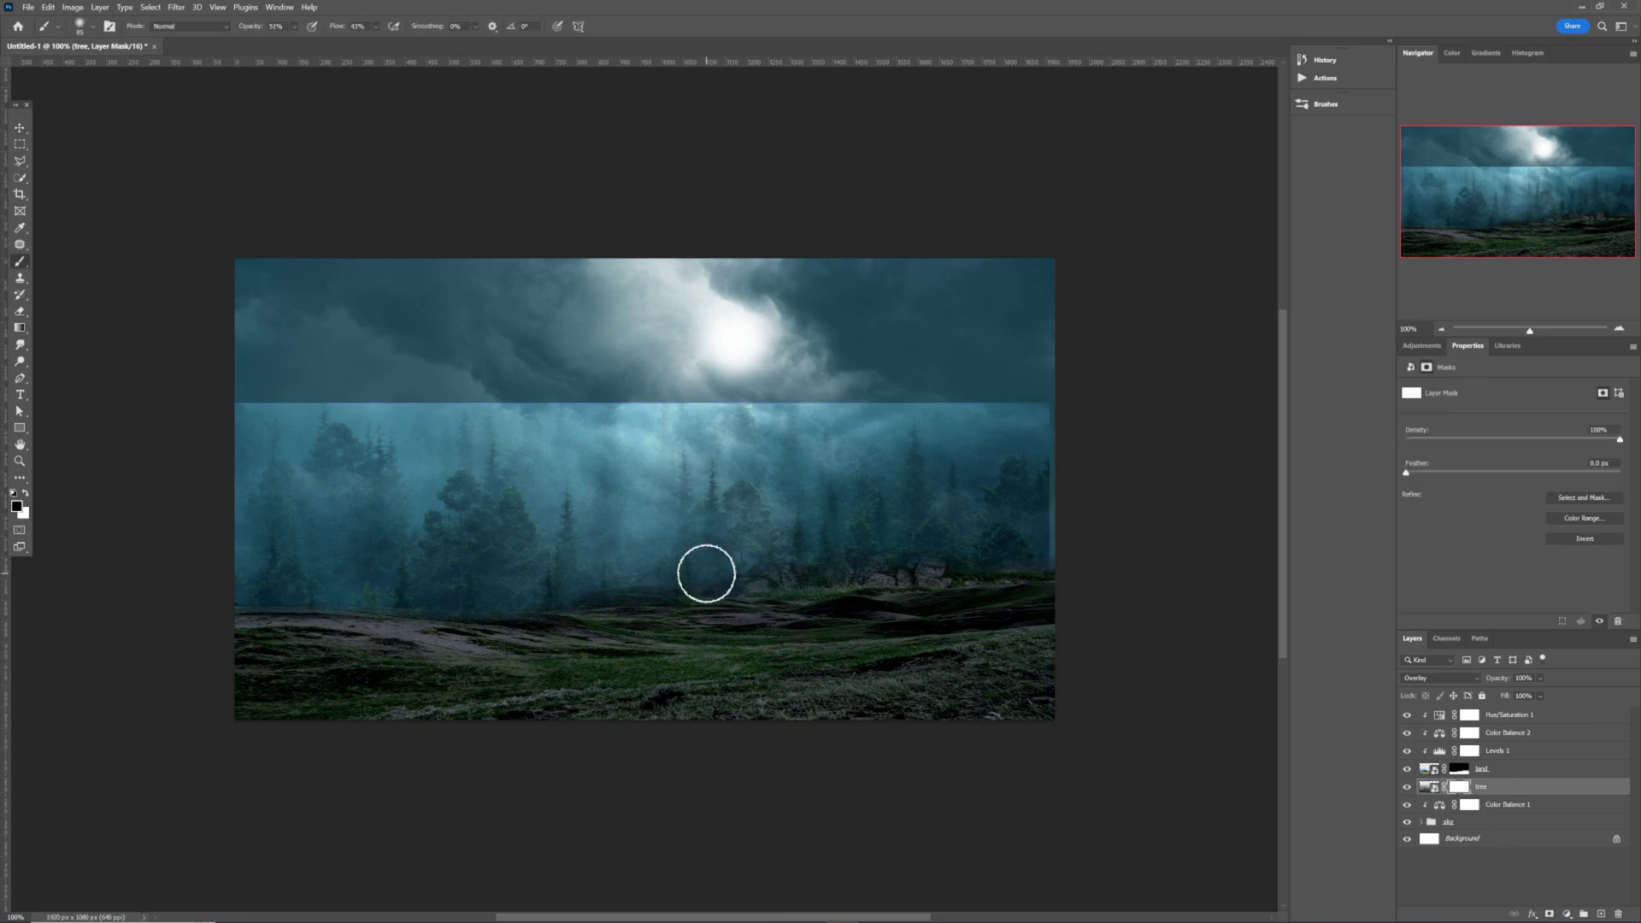
pyautogui.keyDown('alt'); pyautogui.rightClick(605, 527); pyautogui.keyUp('alt')
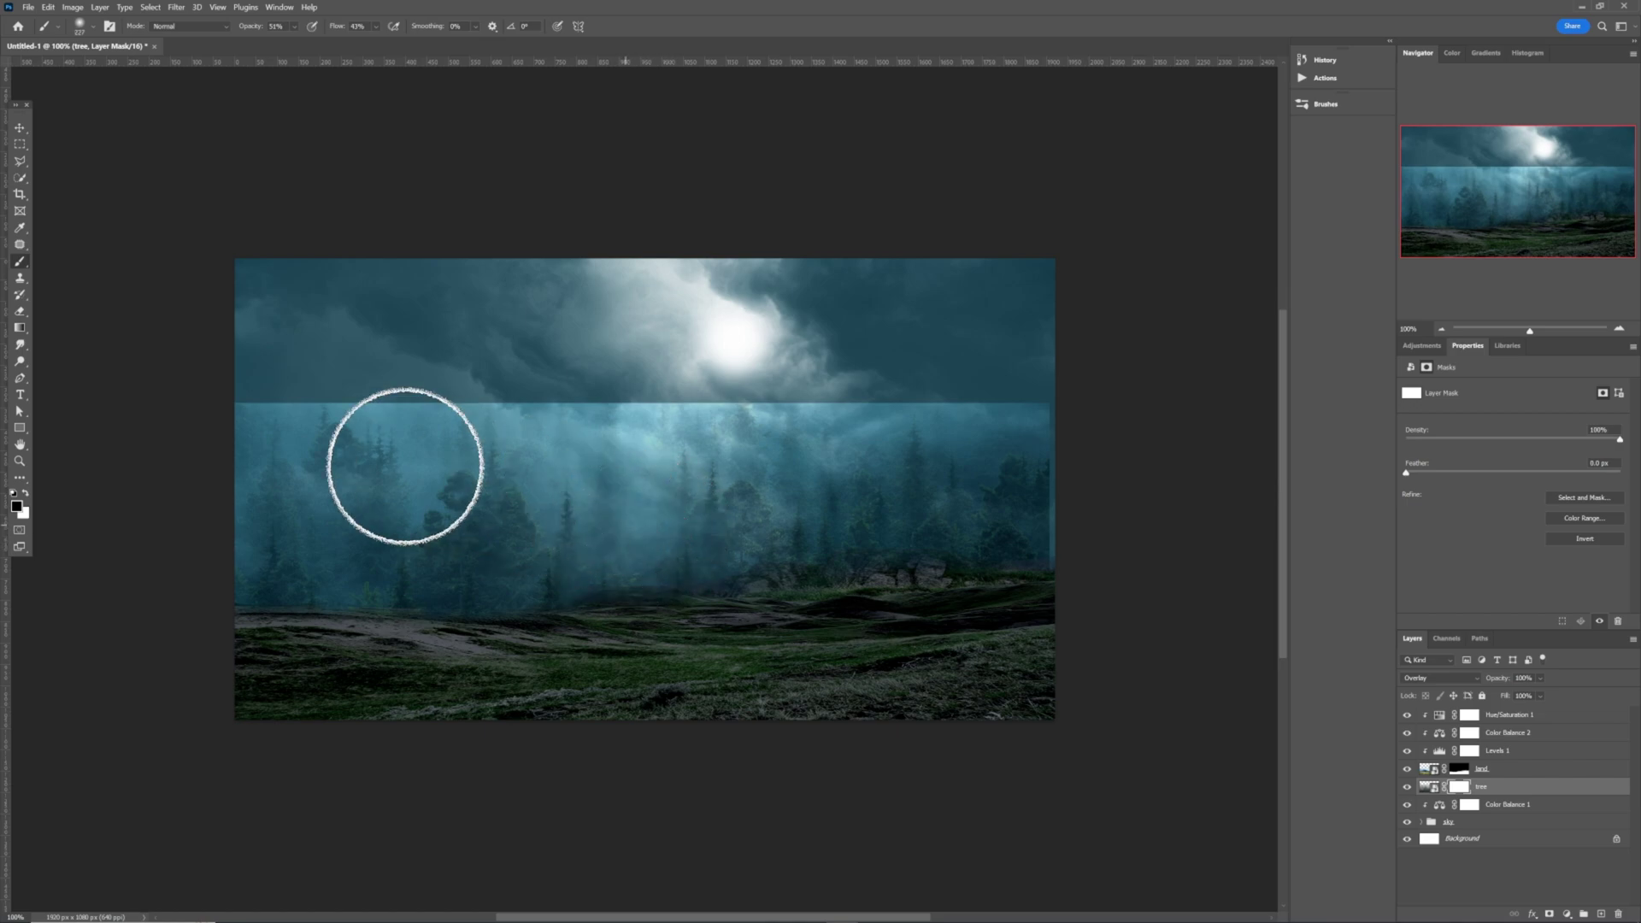
pyautogui.moveTo(275, 410); pyautogui.dragTo(462, 387)
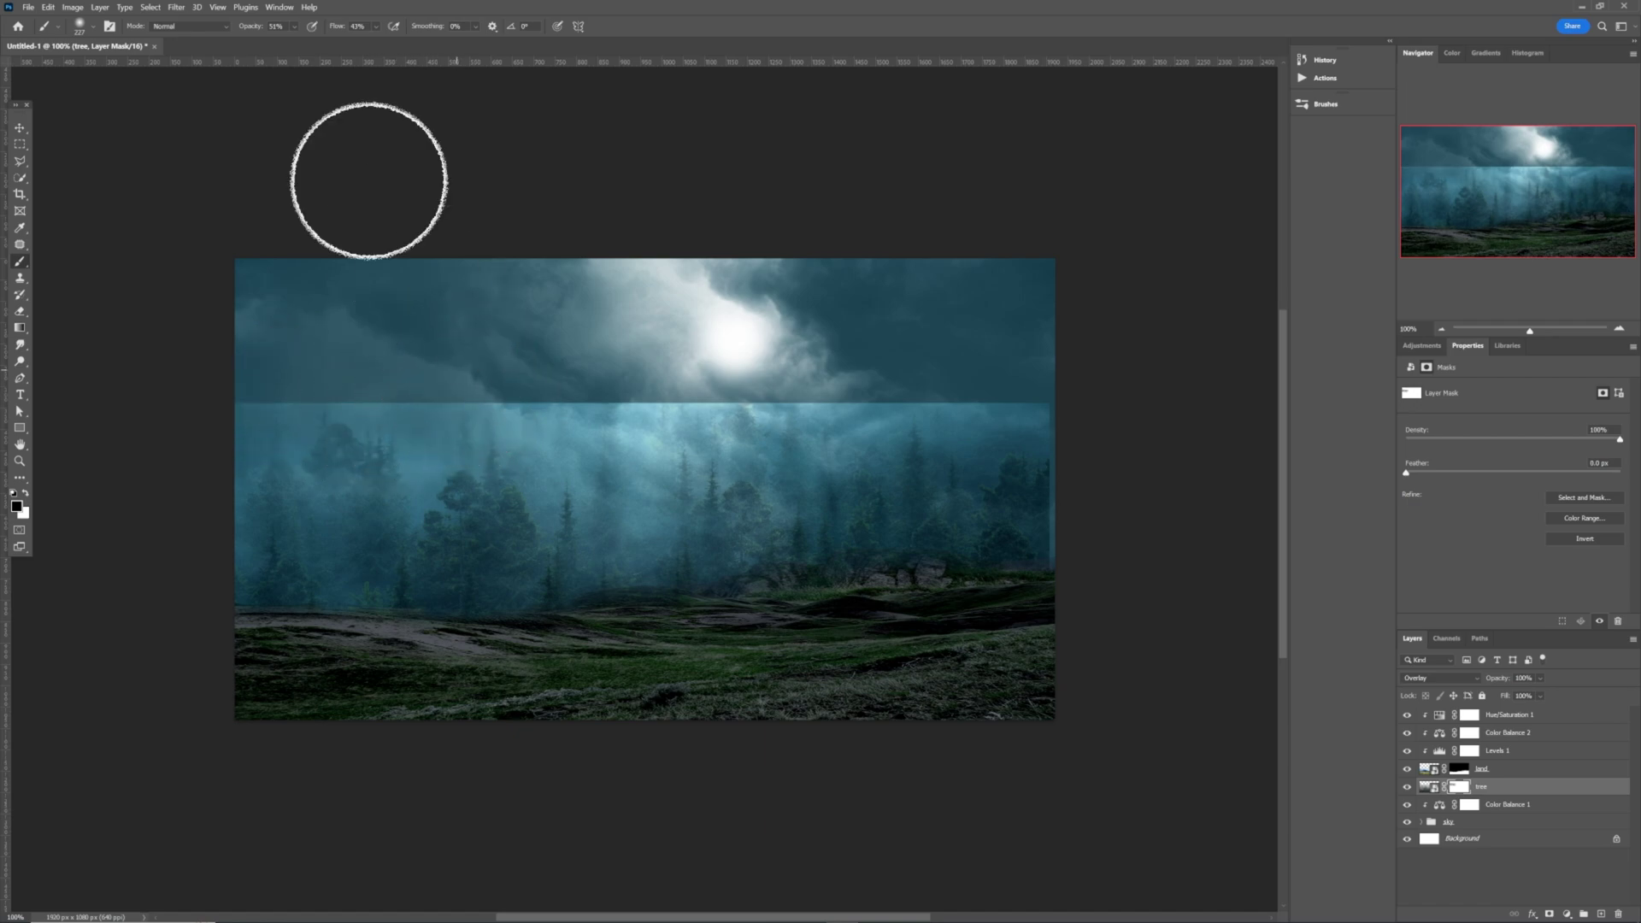
# Step: Paint black at 100% brush opacity along the horizon seam to fade the forest into the sky
pyautogui.click(296, 29)
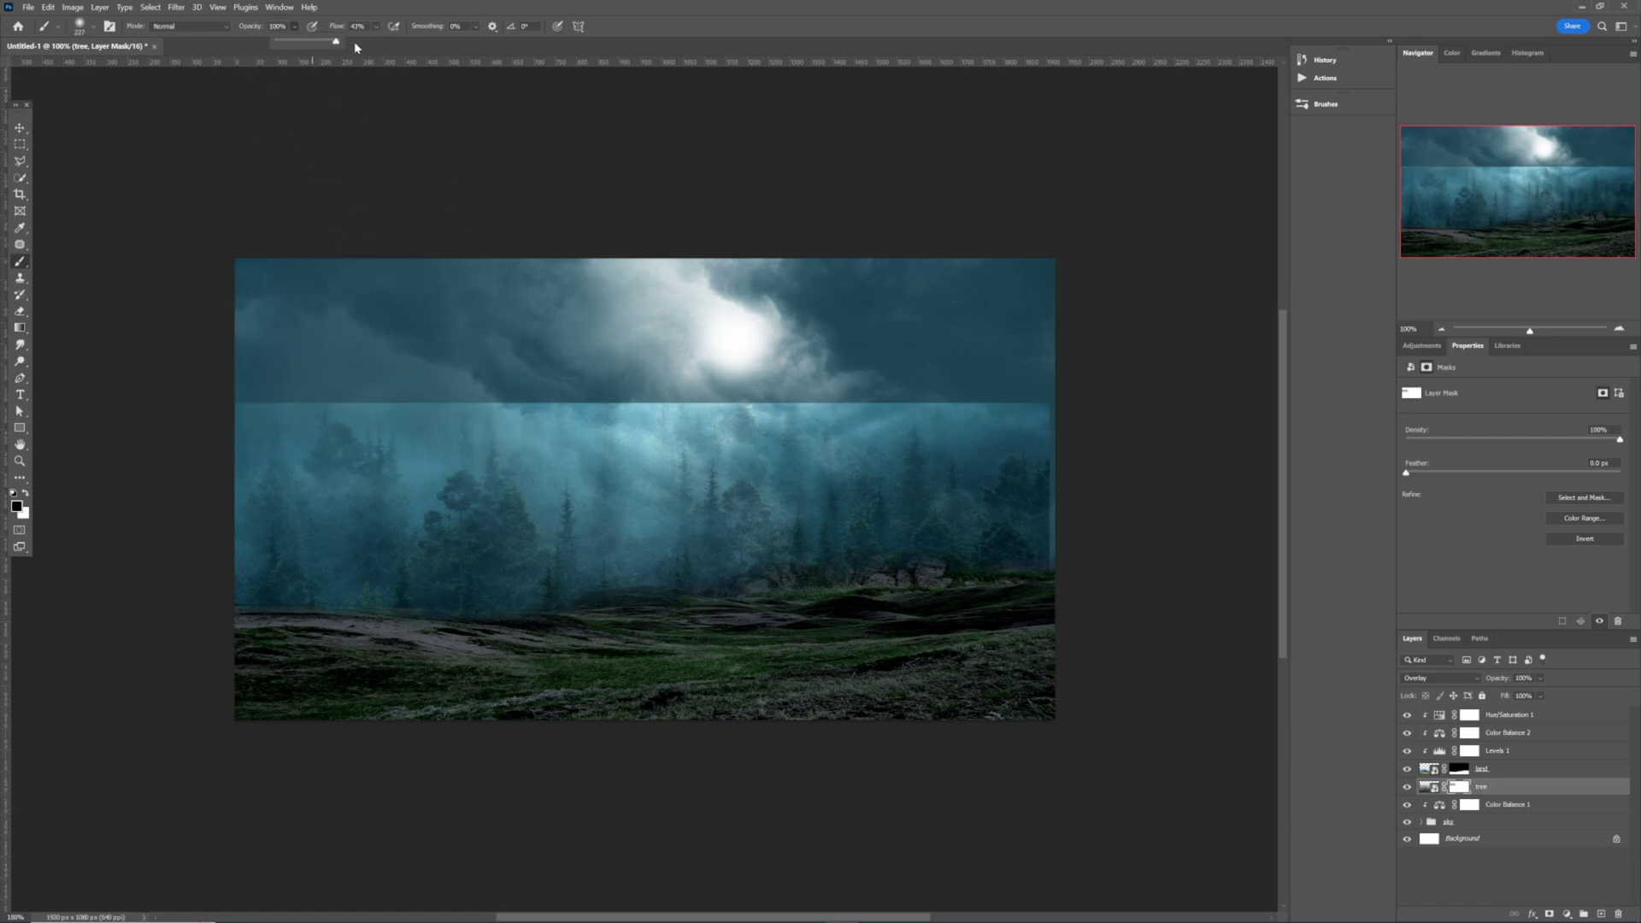
pyautogui.press('Return')
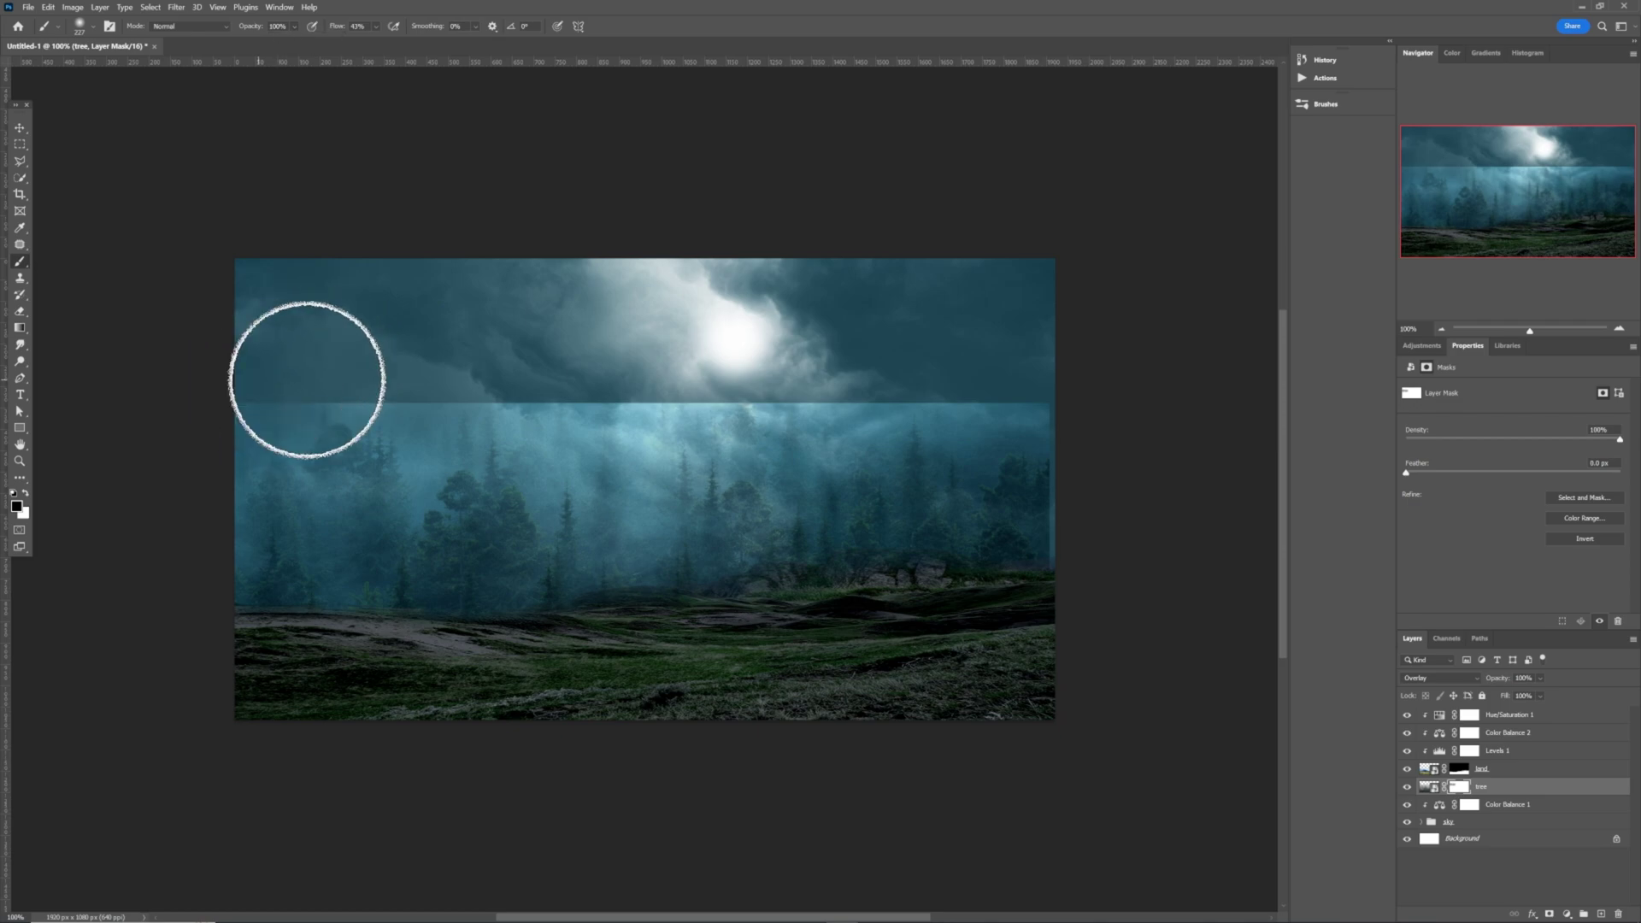
pyautogui.moveTo(257, 386); pyautogui.dragTo(463, 386)
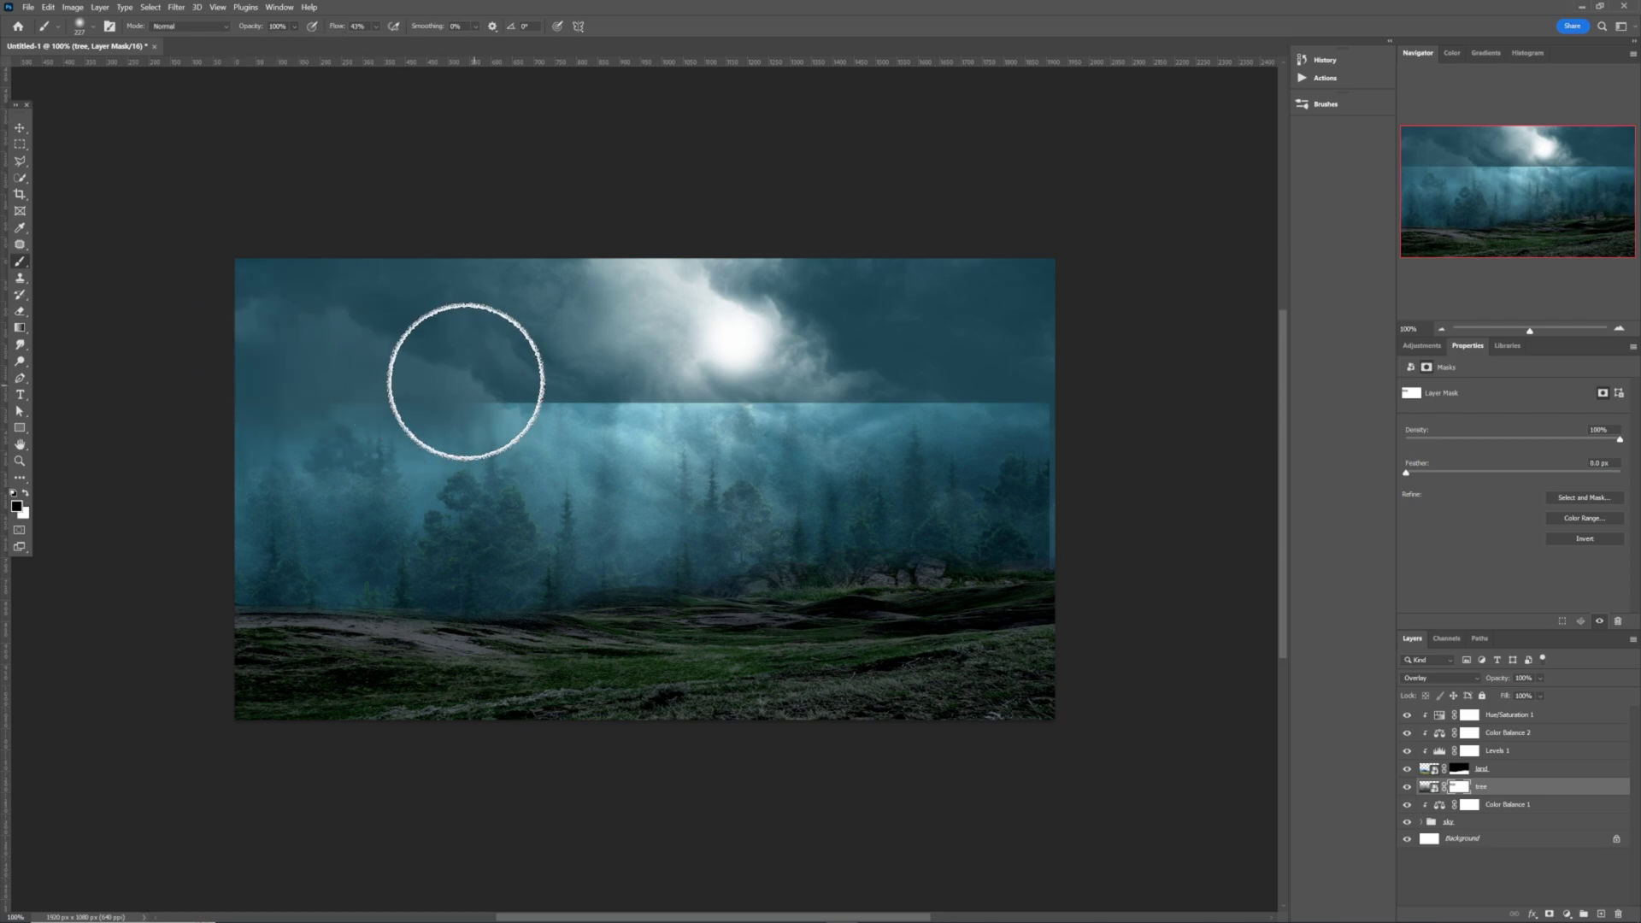
pyautogui.moveTo(310, 378)
pyautogui.mouseDown()
pyautogui.moveTo(607, 394)
pyautogui.moveTo(718, 369)
pyautogui.moveTo(1033, 381)
pyautogui.moveTo(817, 357)
pyautogui.mouseUp()
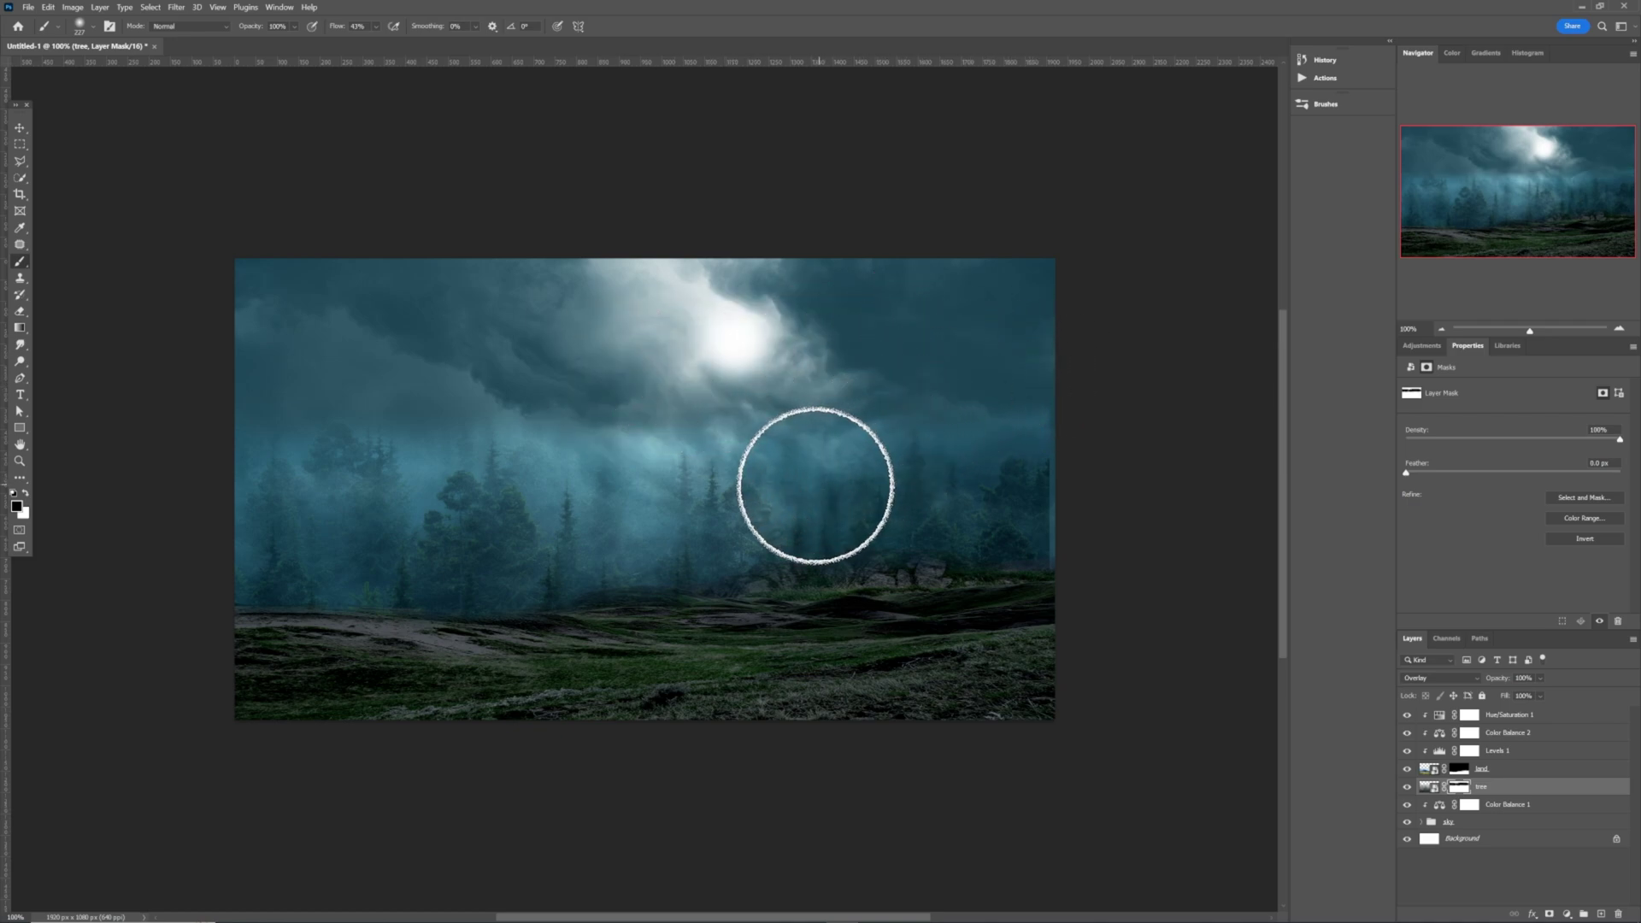
pyautogui.press('v')
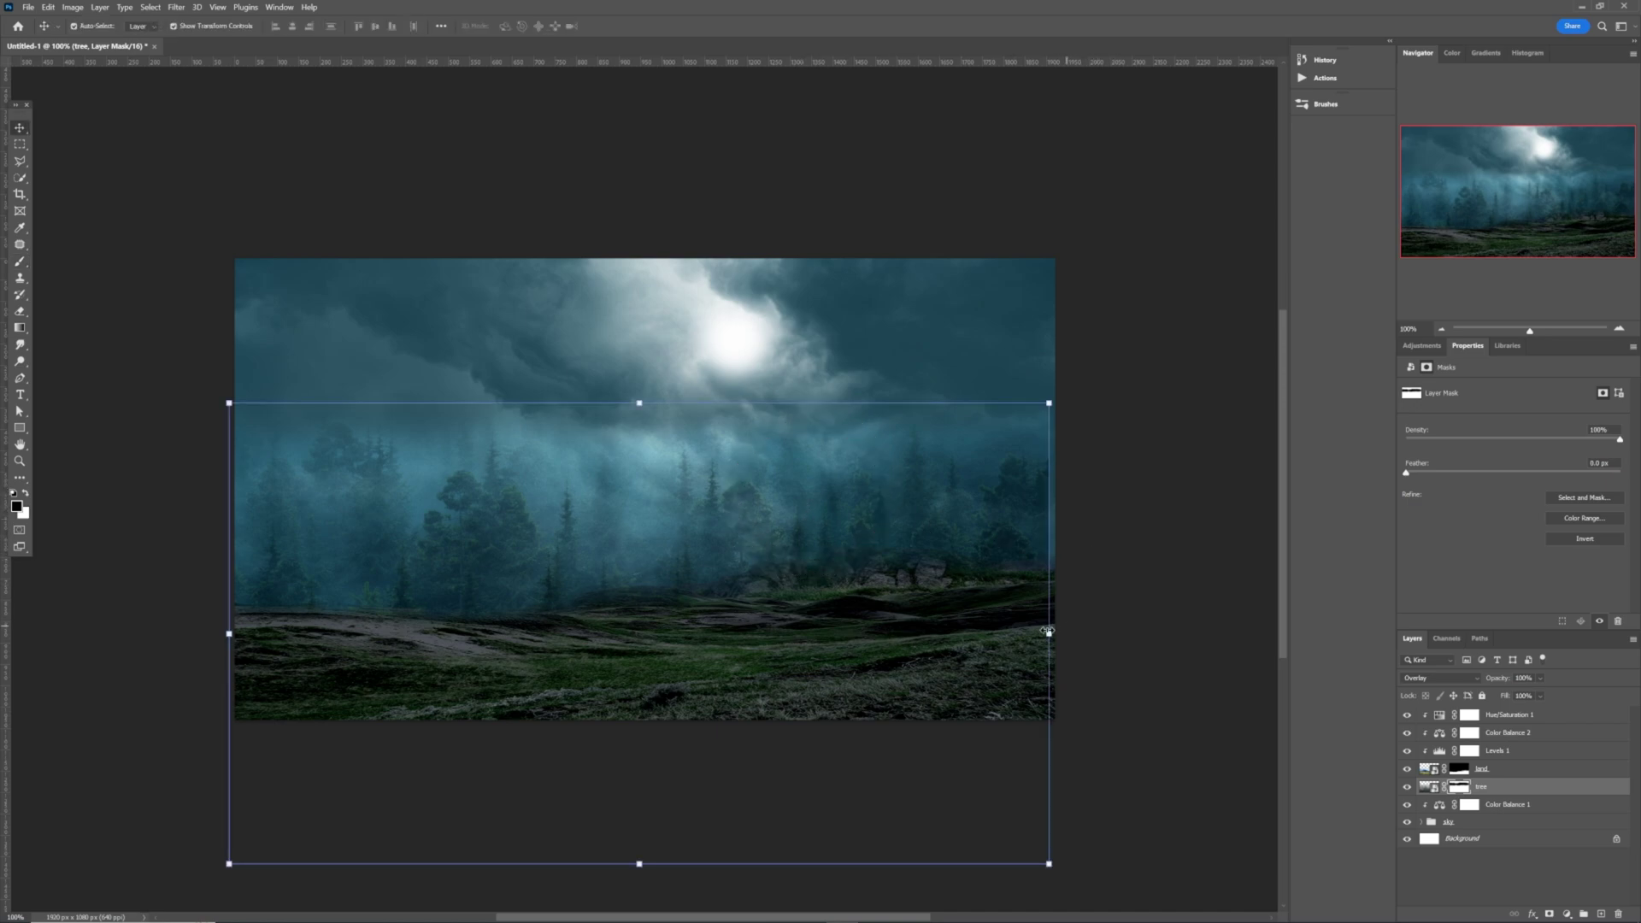
# Step: Widen the tree layer slightly to the right edge and commit the transform
pyautogui.moveTo(1047, 633); pyautogui.dragTo(1071, 634)
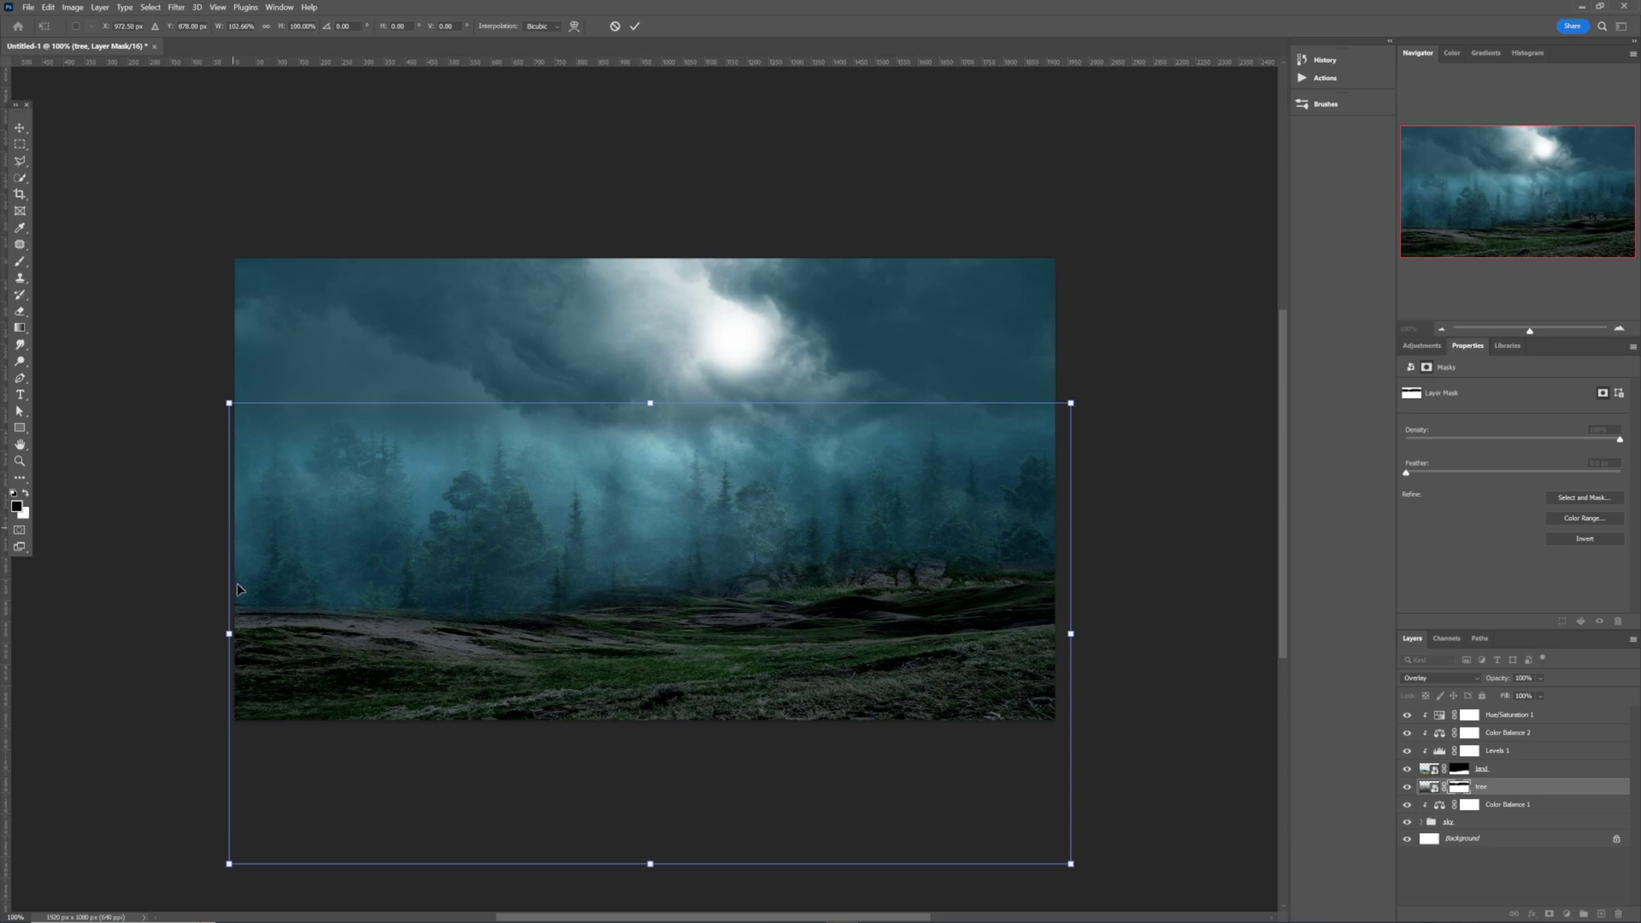
pyautogui.click(638, 26)
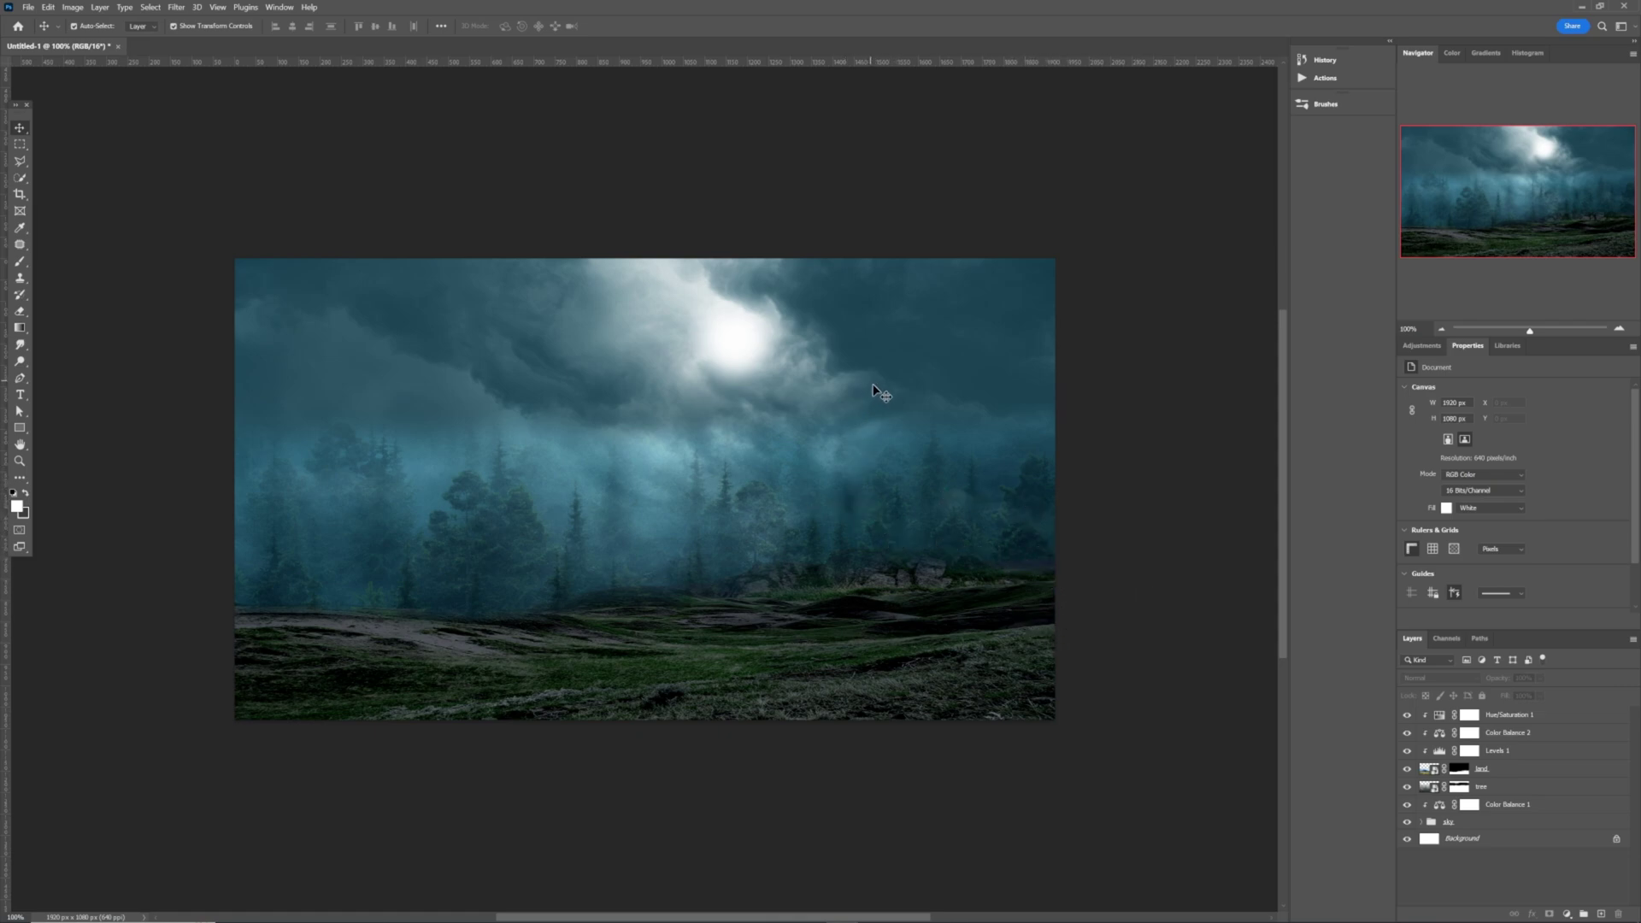
# Step: Clip a Levels adjustment to the tree layer and pull its output white level down
pyautogui.click(1497, 785)
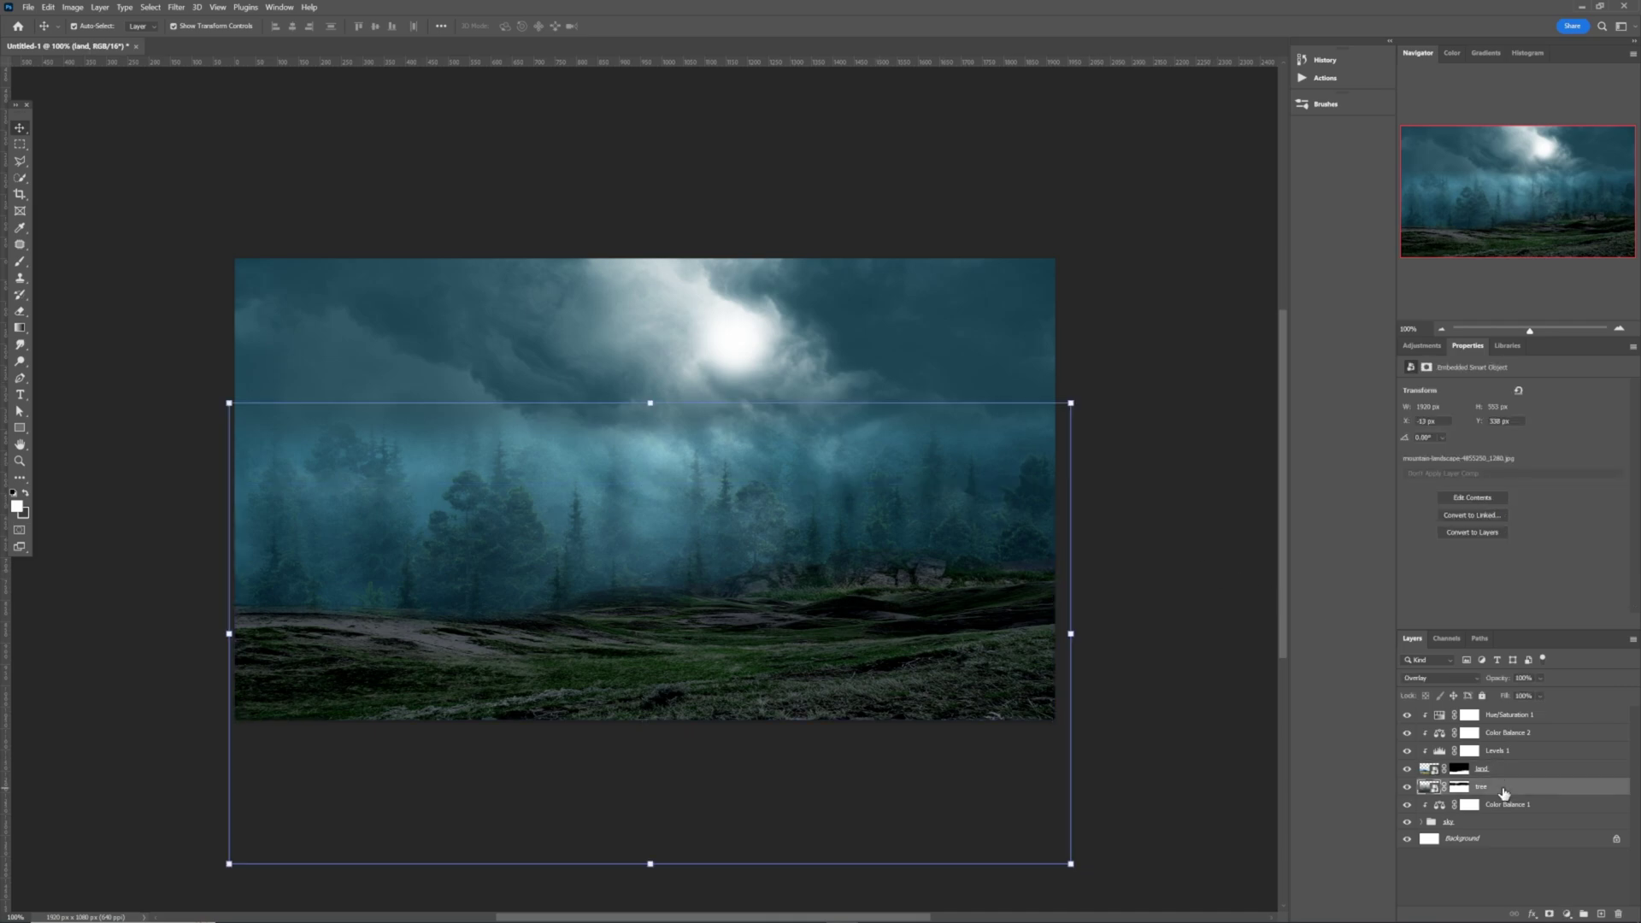
pyautogui.click(1421, 345)
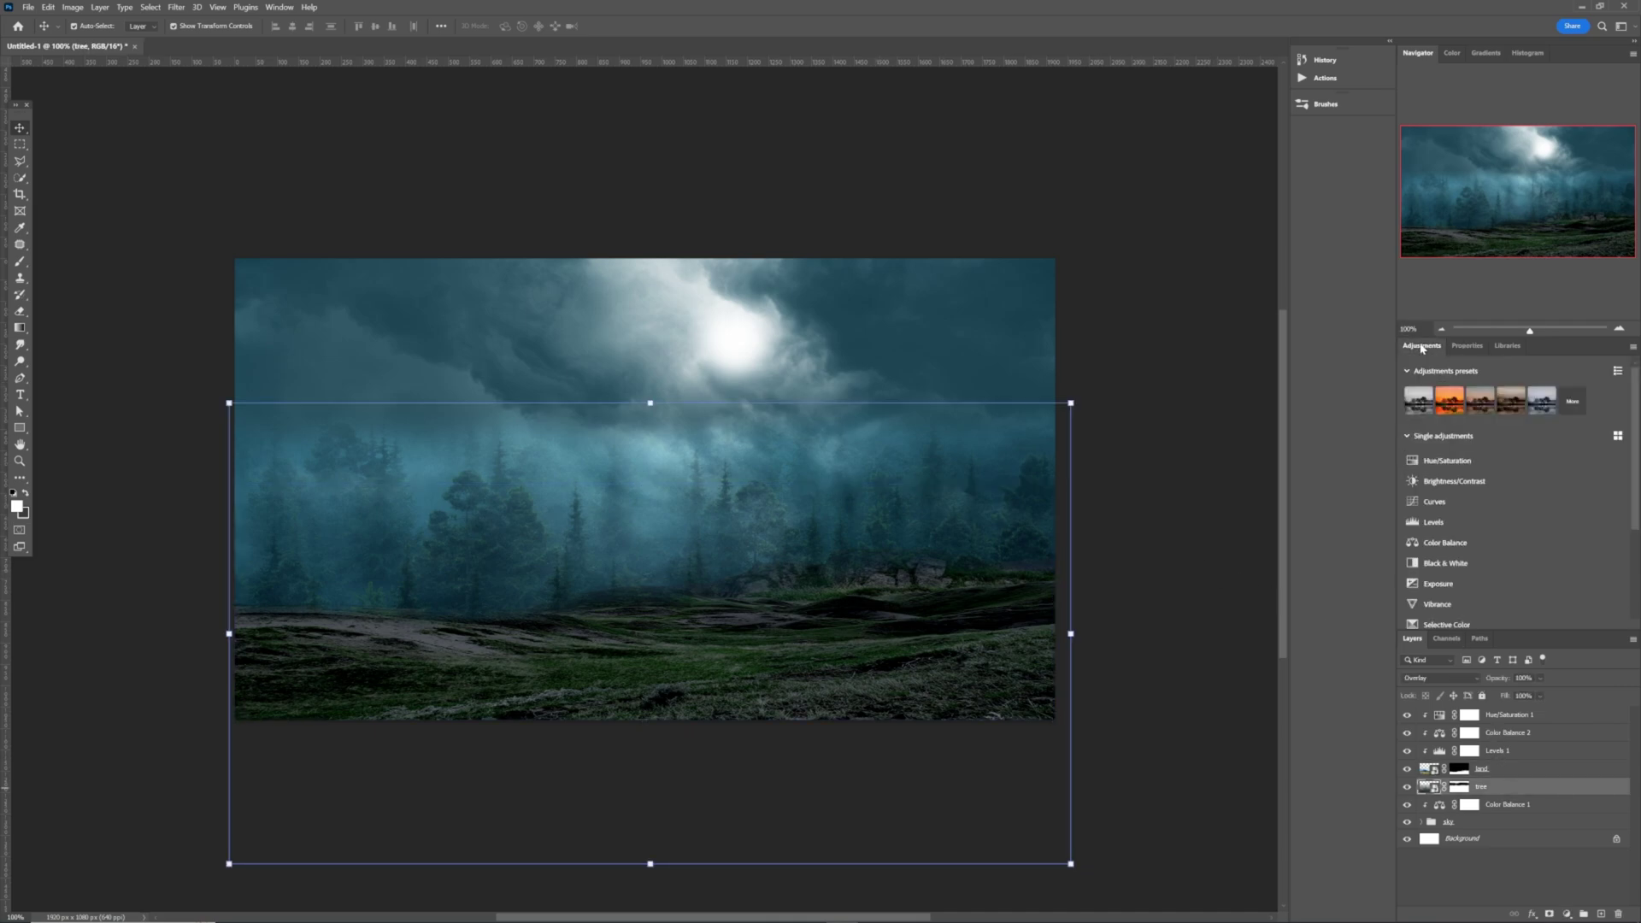
pyautogui.click(1453, 519)
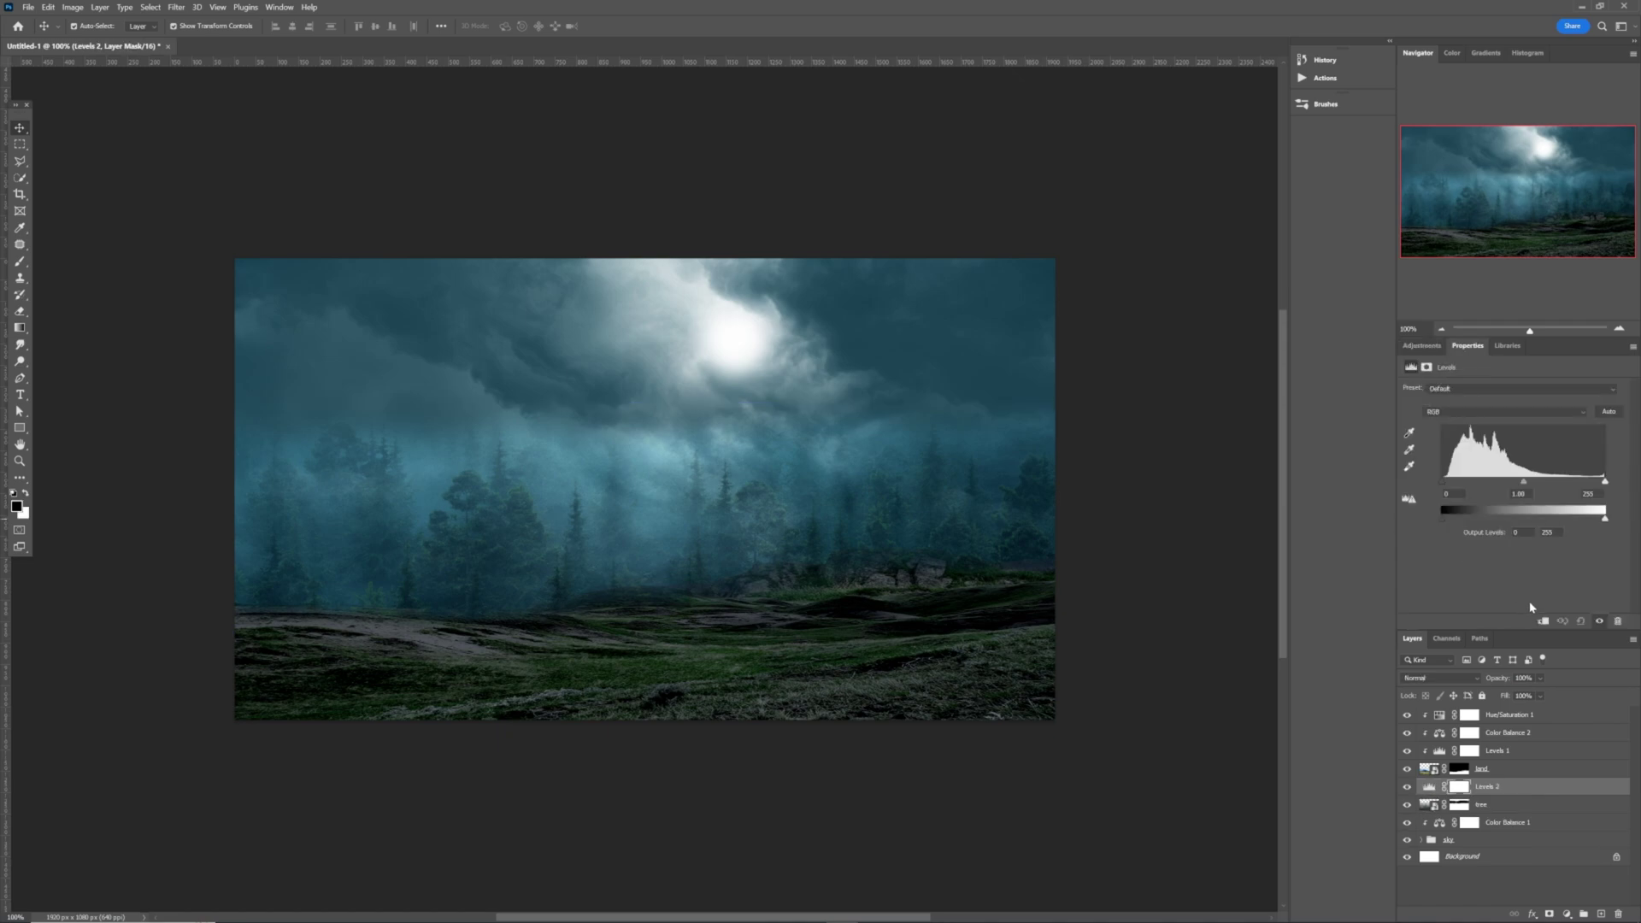
pyautogui.click(1542, 622)
pyautogui.moveTo(1603, 520); pyautogui.dragTo(1589, 520)
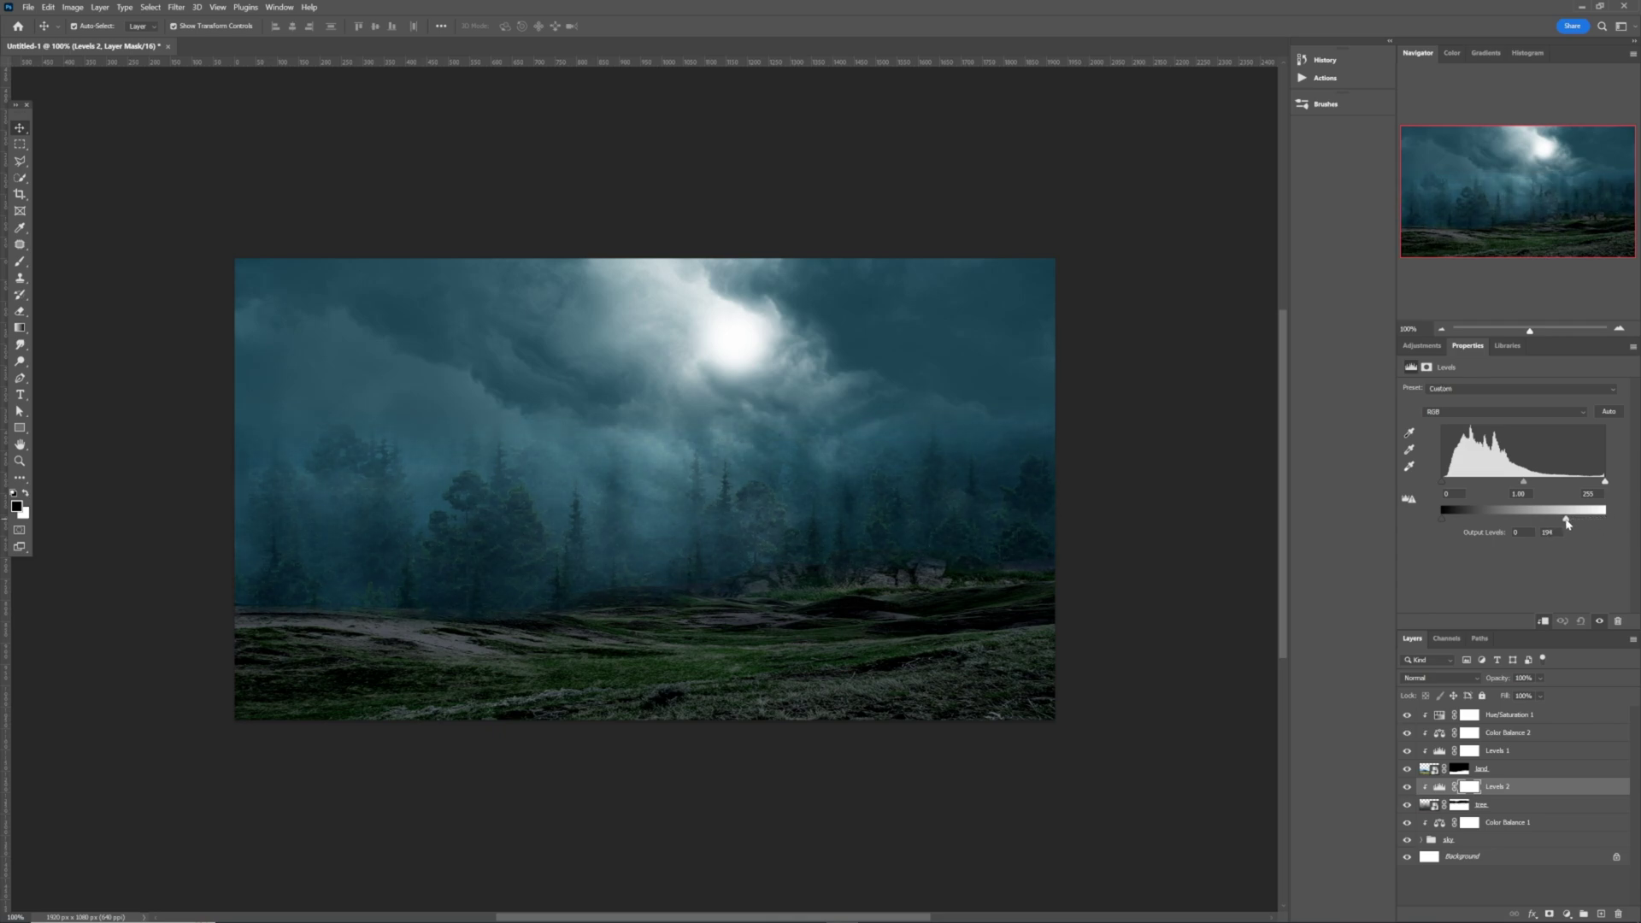